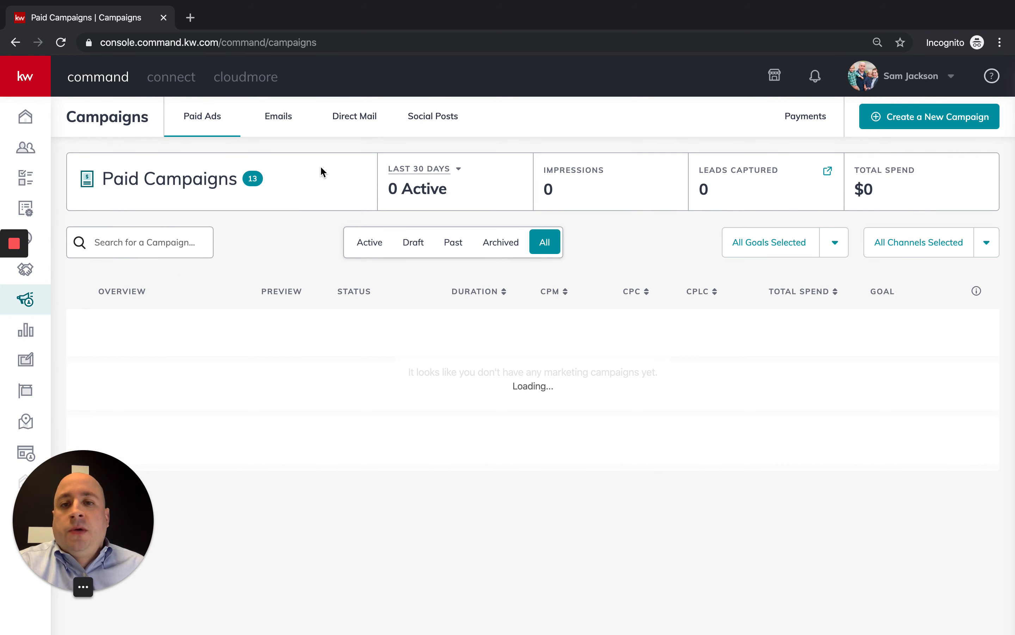
# Open the social posts calendar and start a new social post for Thursday, November 28.
pyautogui.moveTo(460, 118); pyautogui.dragTo(482, 126)
pyautogui.click(415, 123)
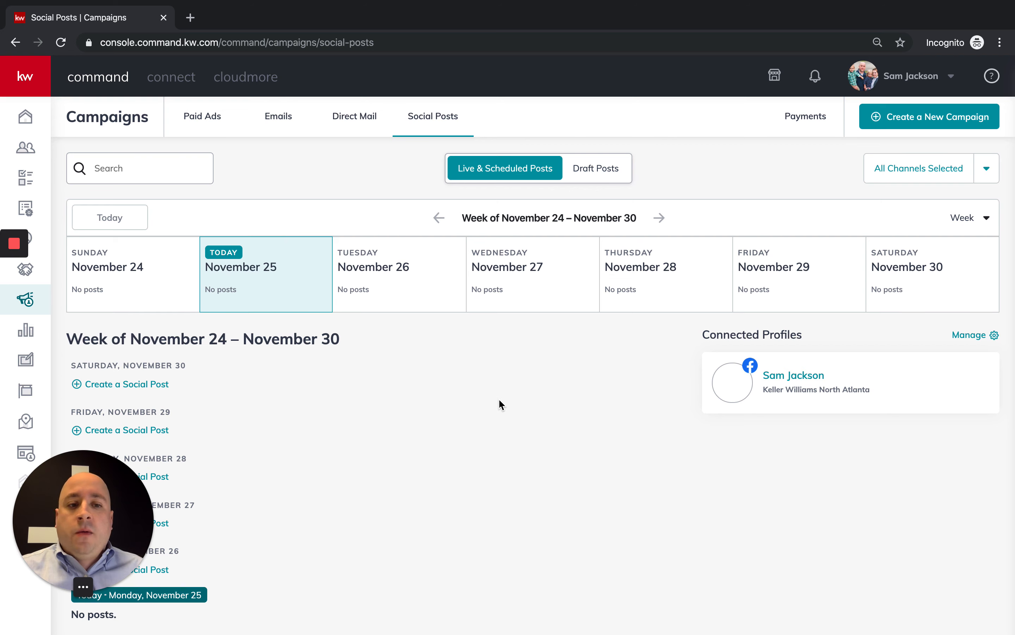
pyautogui.scroll(-2, 499, 403)
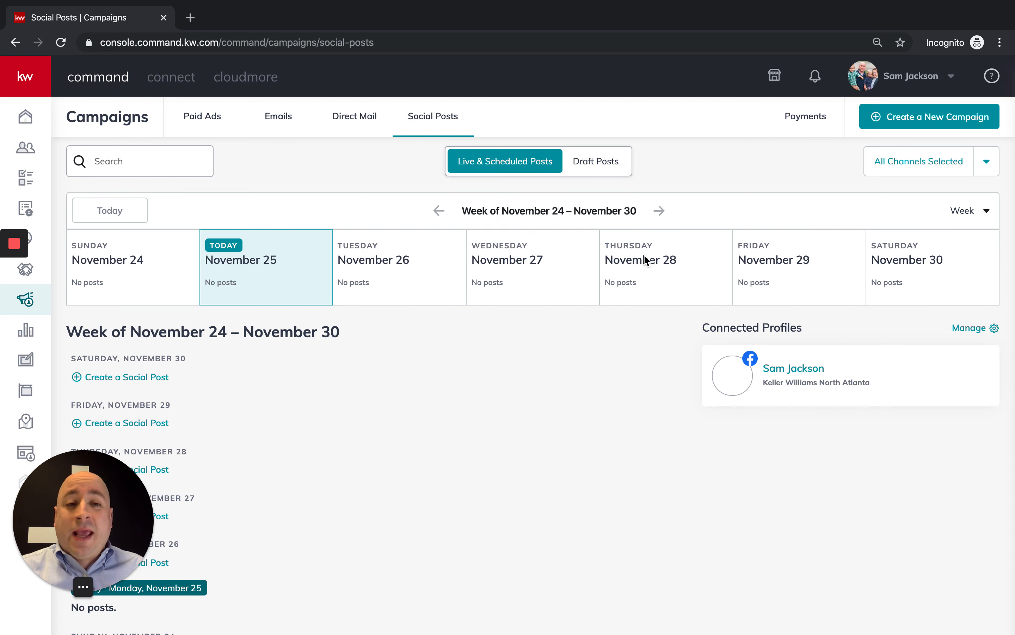
pyautogui.scroll(-3, 635, 266)
pyautogui.click(632, 199)
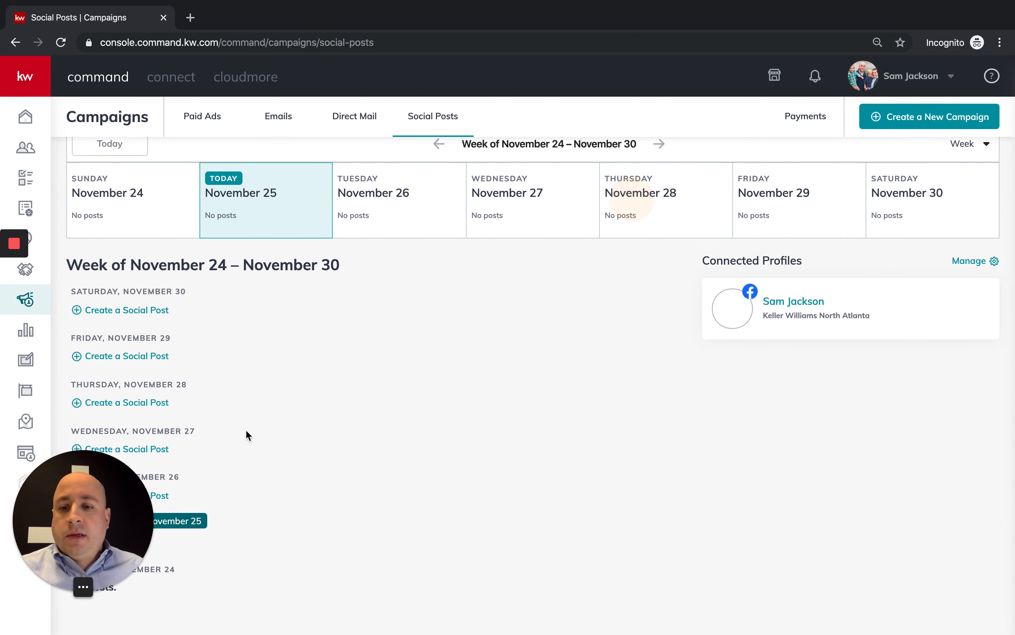
pyautogui.moveTo(107, 490); pyautogui.dragTo(978, 529)
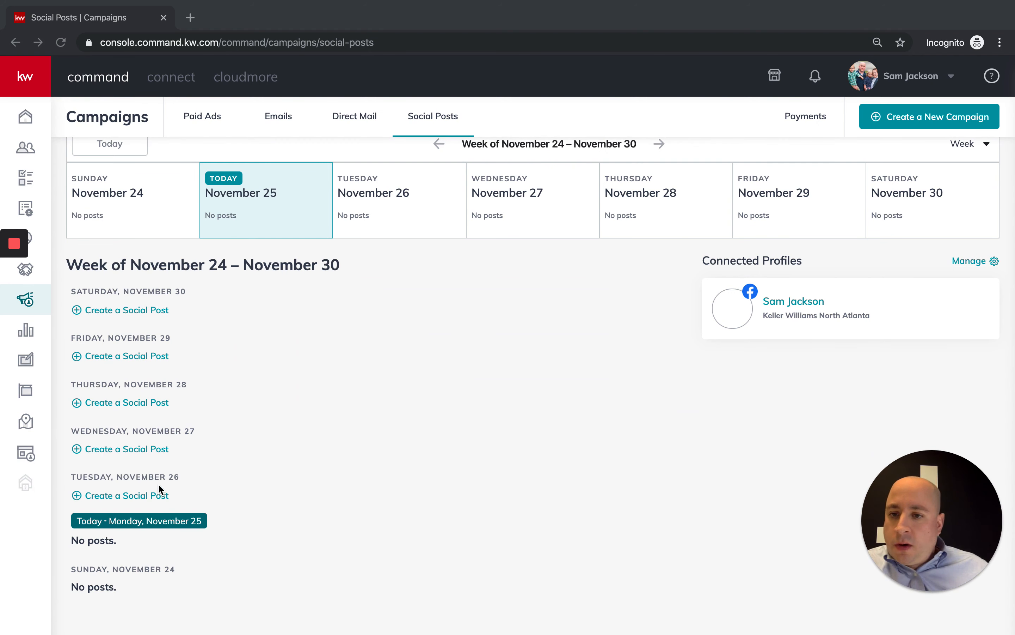
pyautogui.click(116, 402)
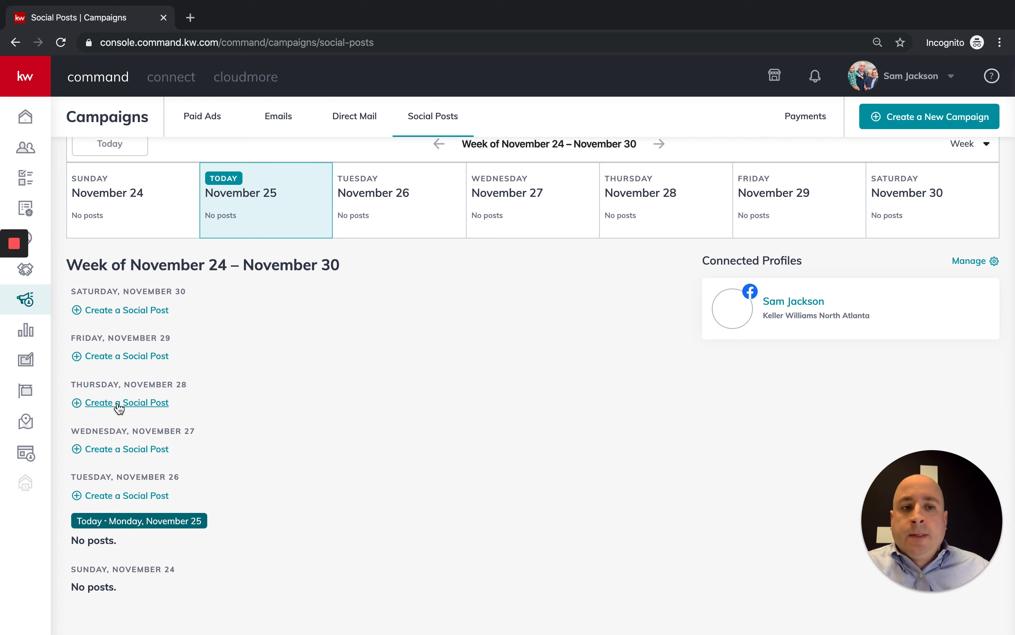
pyautogui.click(118, 401)
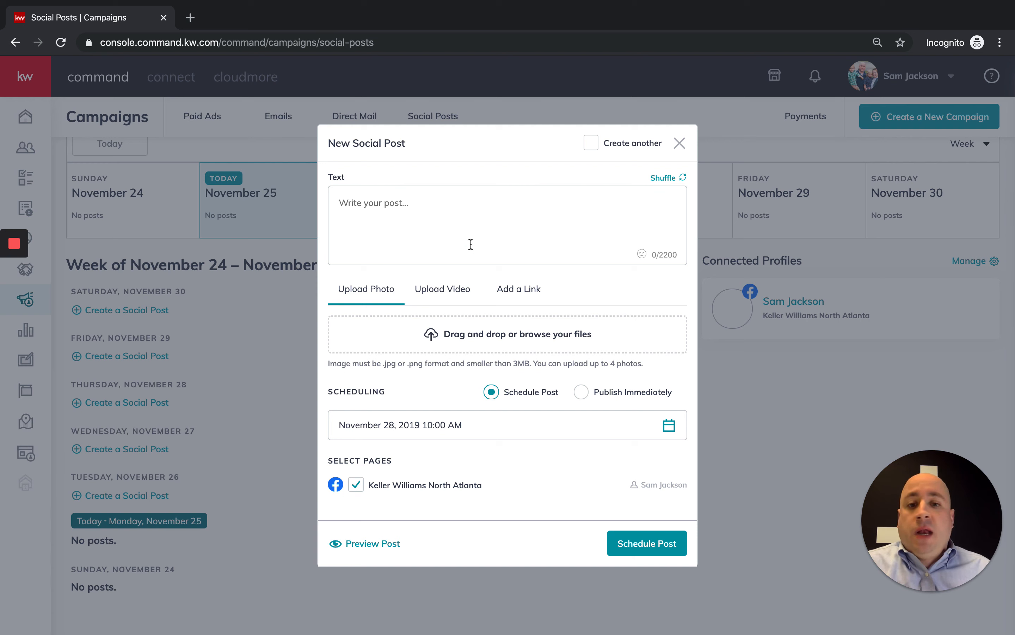
# Write "What are you Grateful for this year?" as the text of the new social post.
pyautogui.click(474, 224)
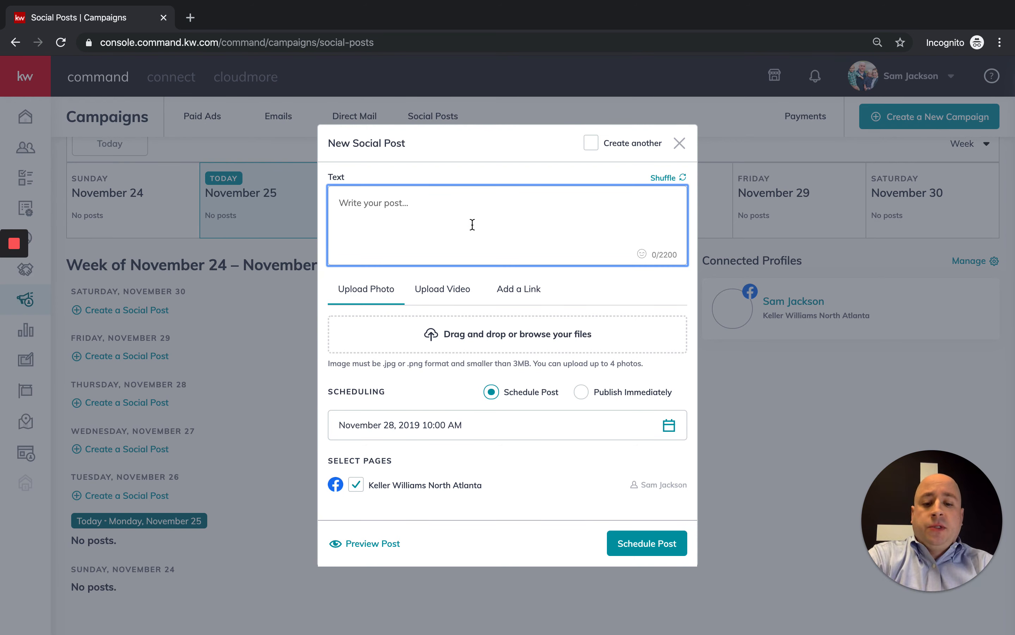
pyautogui.write('What ')
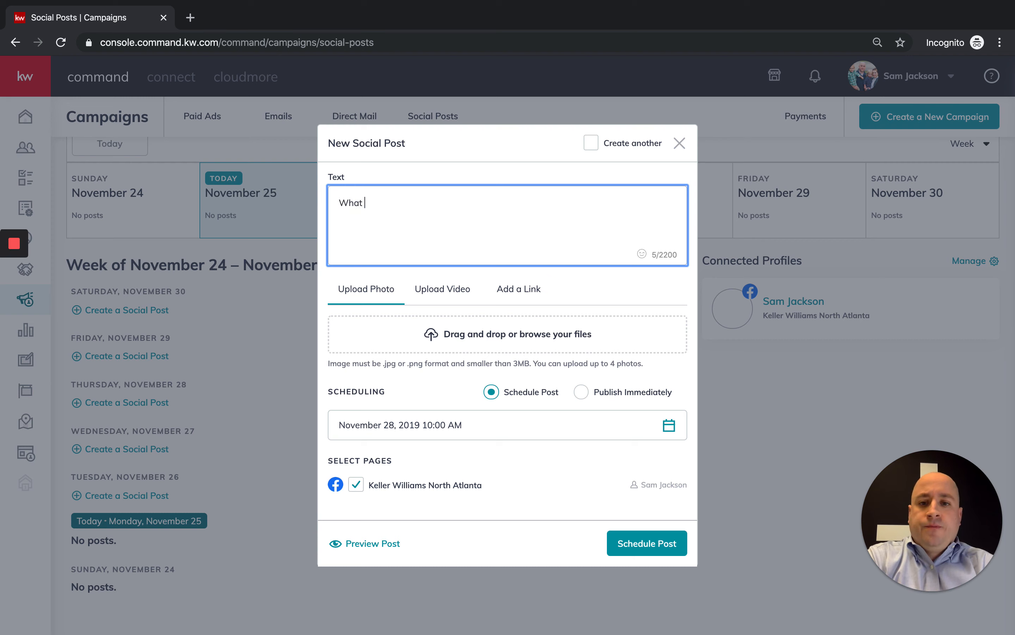
pyautogui.write('are you Gra')
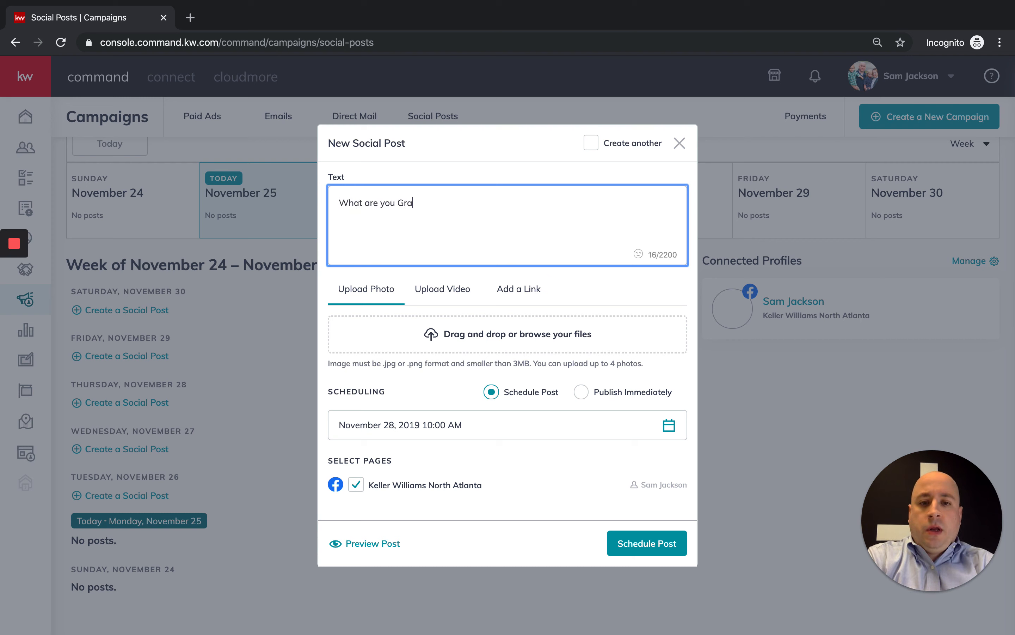
pyautogui.write('teful ')
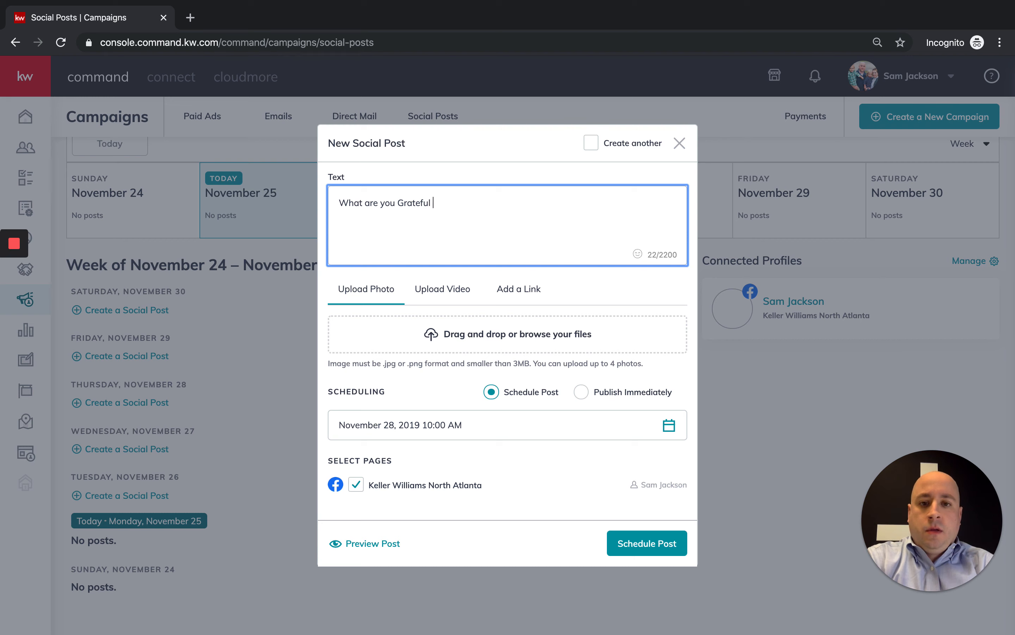
pyautogui.write('for this ')
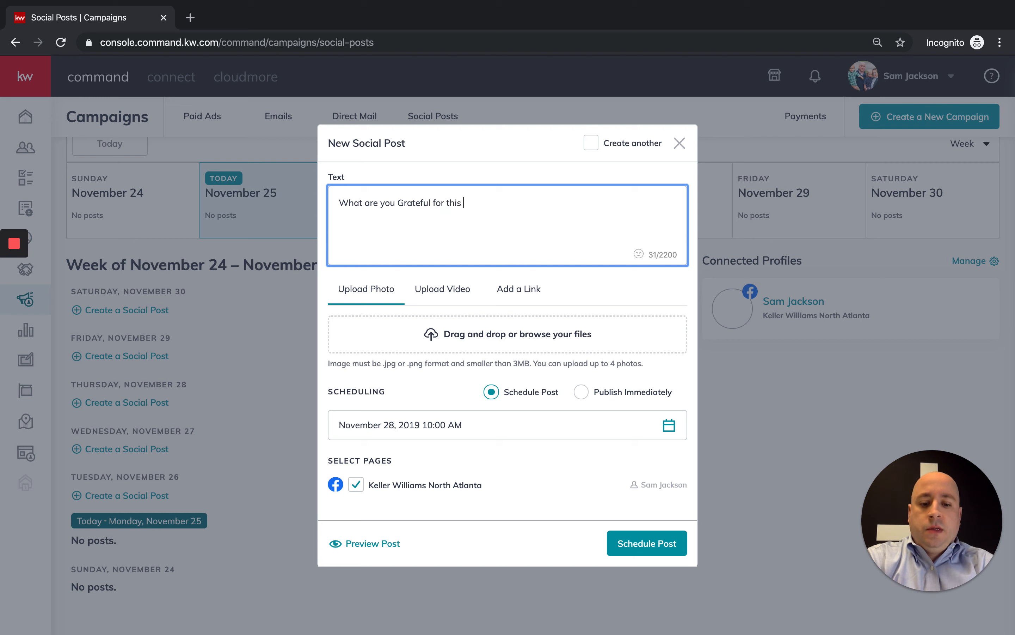
pyautogui.write('year?')
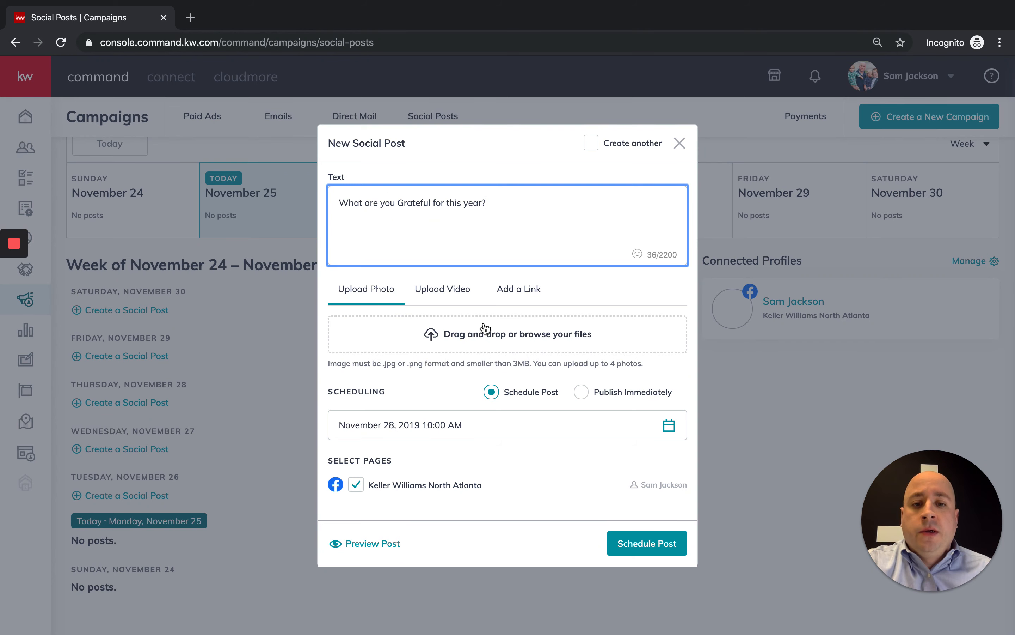
# Attach the photo thanksgiving19thankfulfb_1_original.png from the Downloads folder to the post.
pyautogui.click(478, 344)
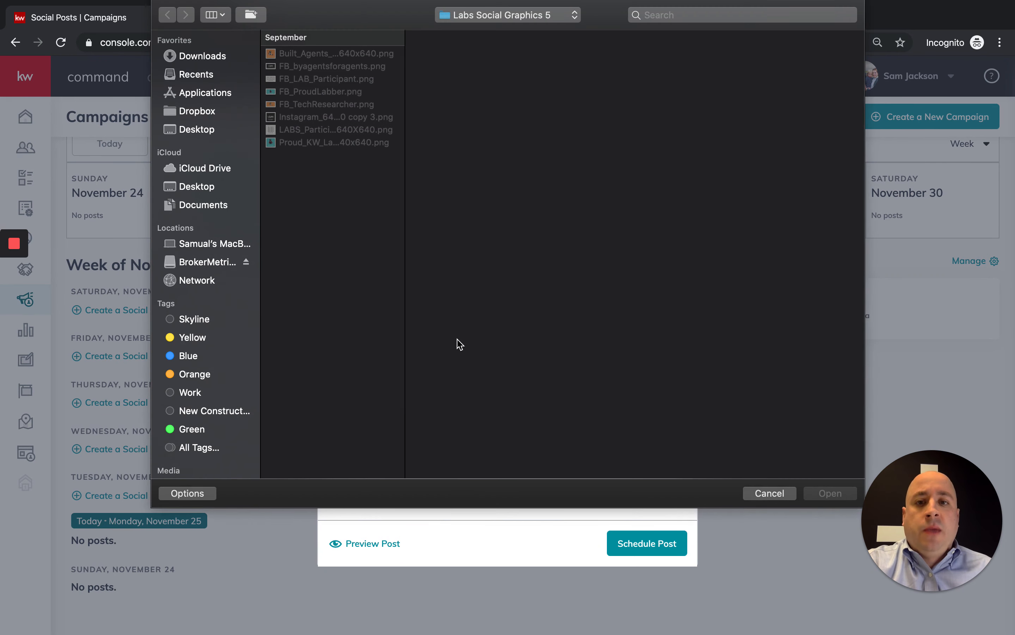
pyautogui.click(202, 56)
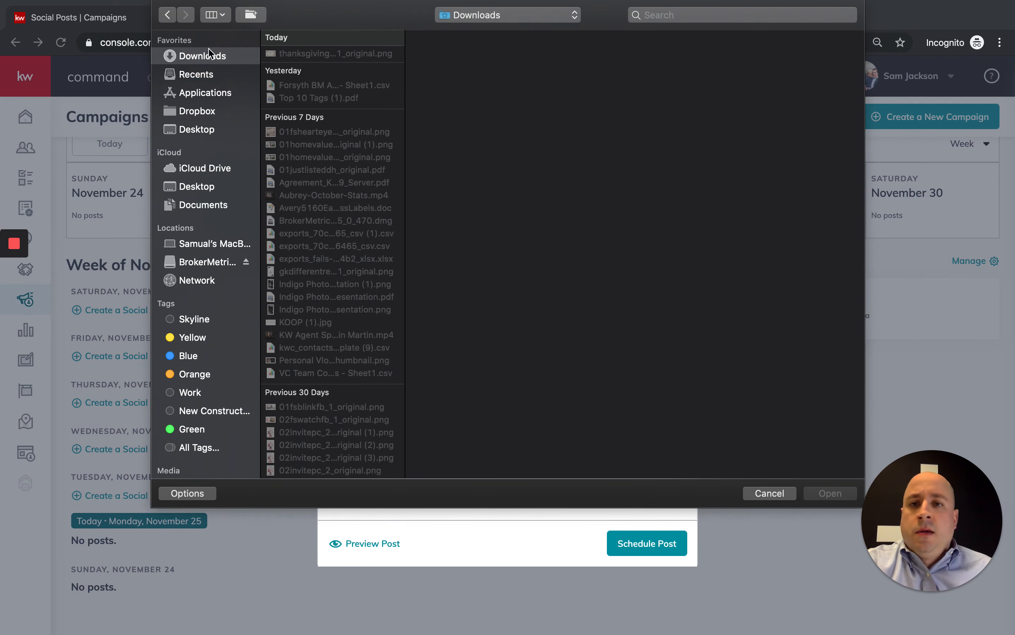
pyautogui.click(354, 59)
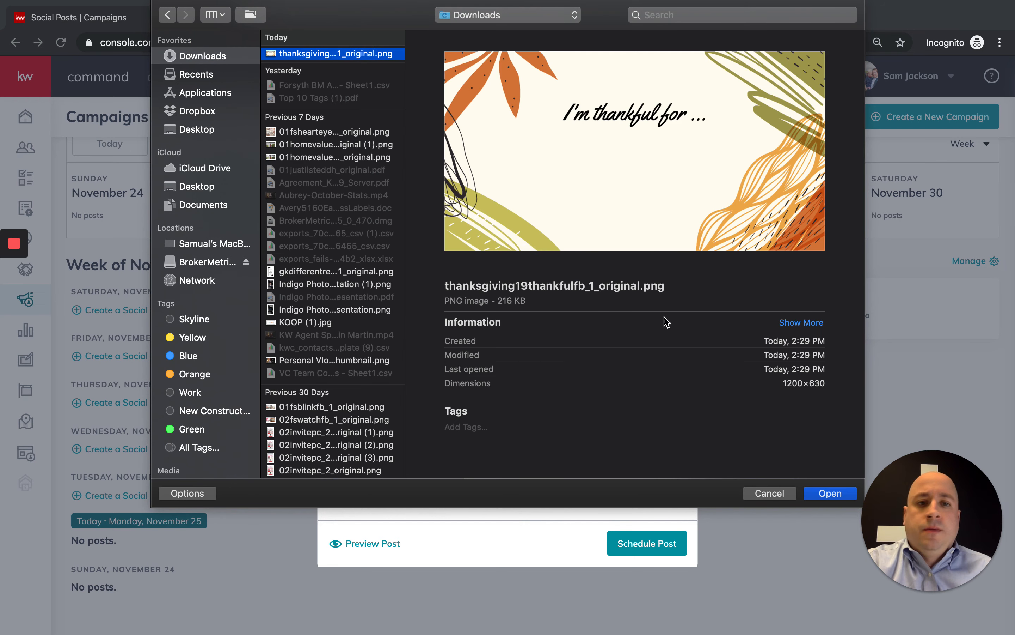
pyautogui.click(832, 494)
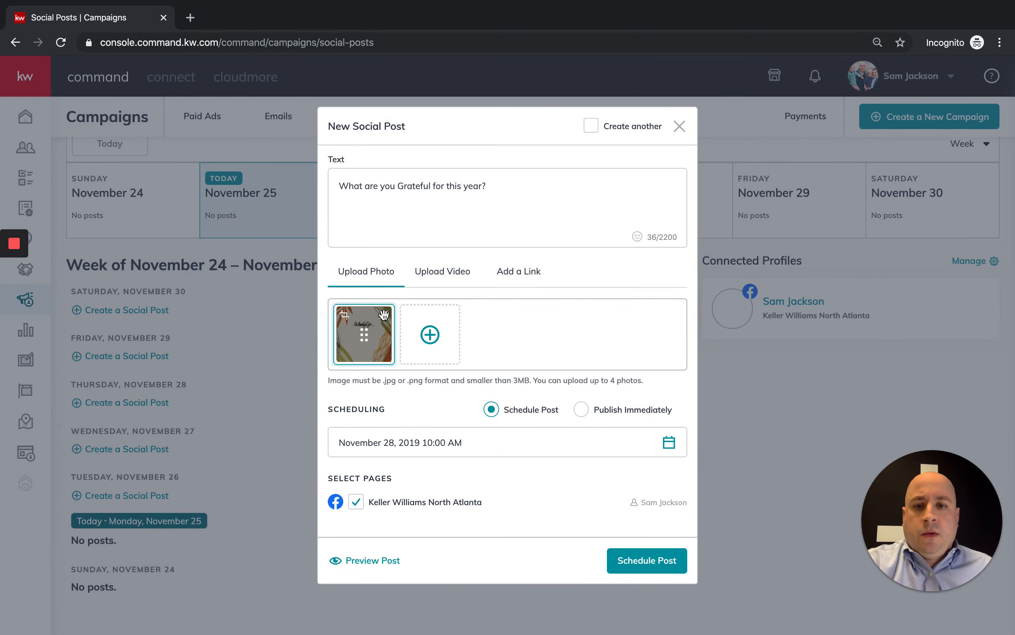
# Insert "I am thankful for my family - " in front of the question in the post text.
pyautogui.click(344, 187)
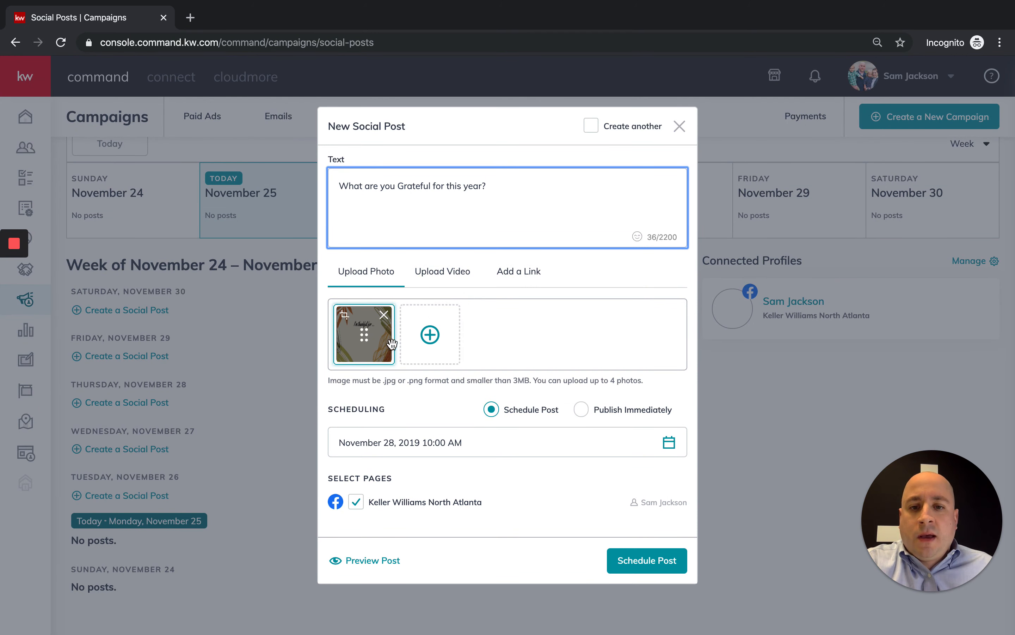
pyautogui.click(339, 185)
pyautogui.write('am thankf')
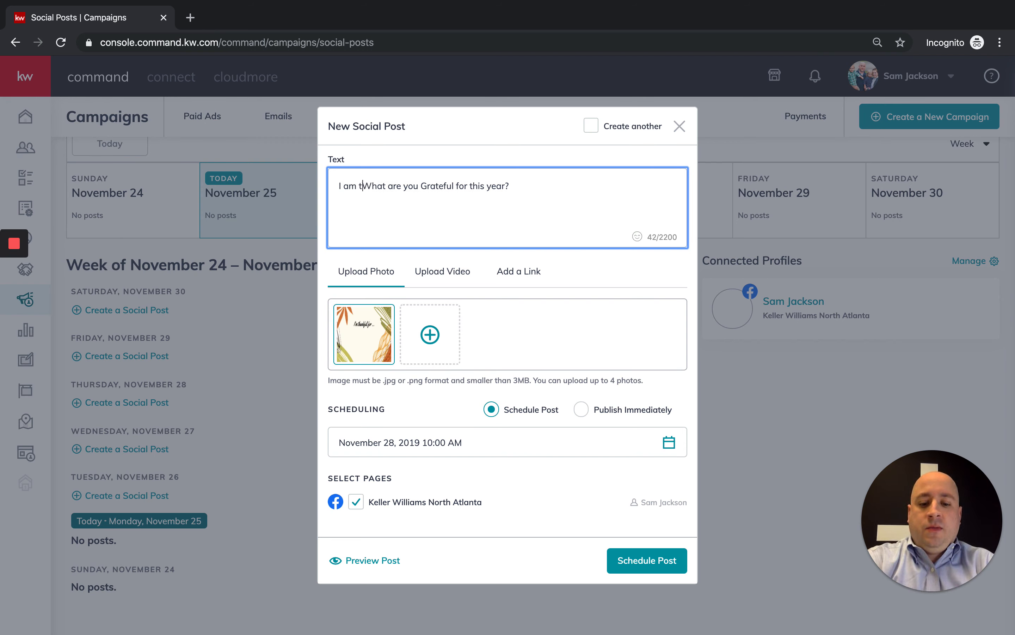
pyautogui.write('ul for my famil')
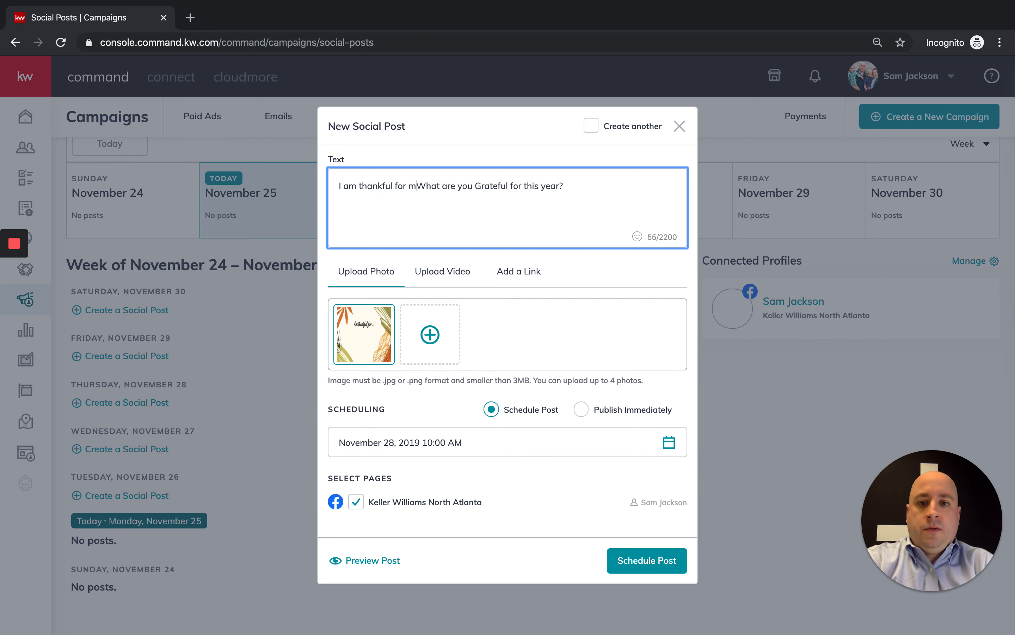
pyautogui.write('y this')
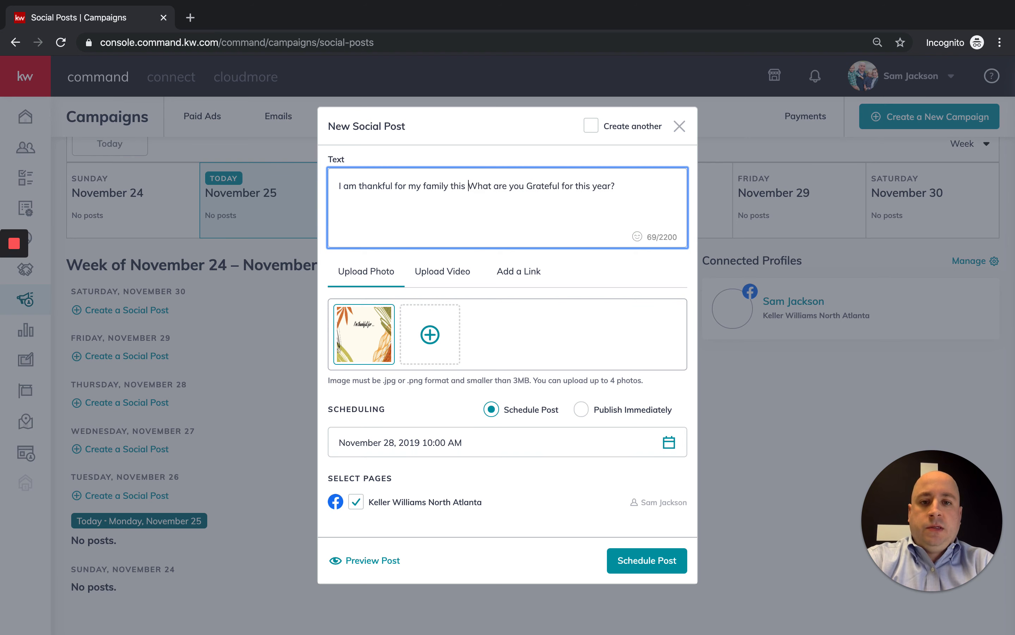
pyautogui.press('BackSpace')
pyautogui.press('BackSpace')
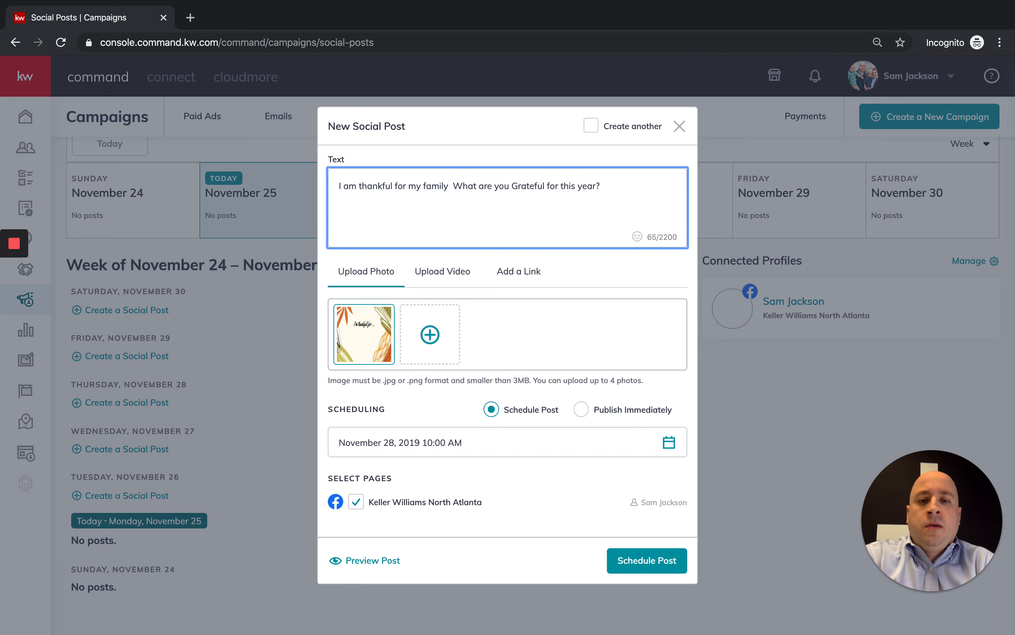
pyautogui.write('-')
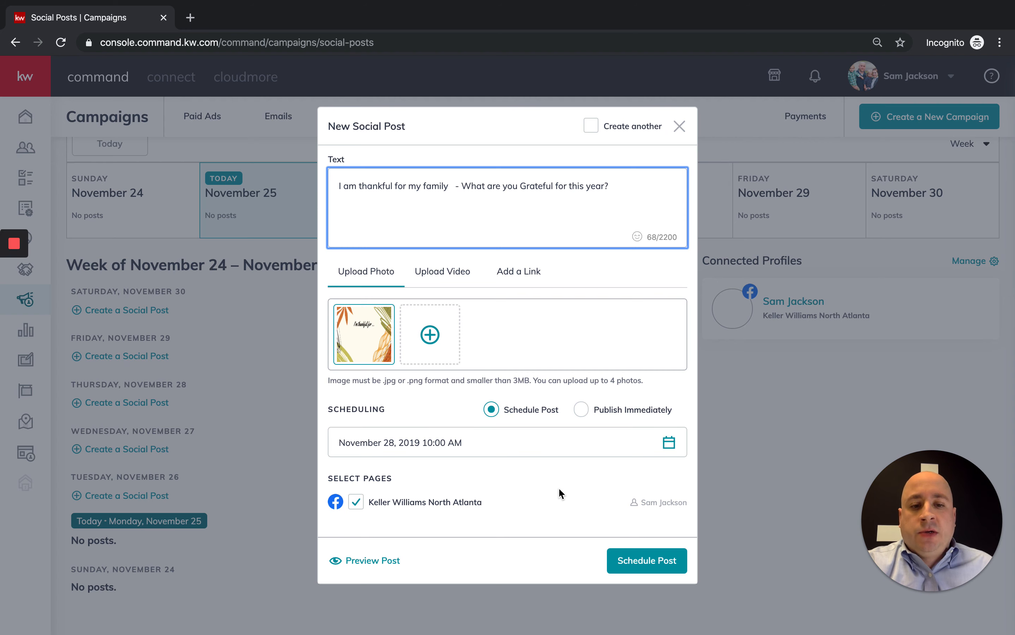
# Set the post's scheduled time to 8:00 AM on November 28, 2019.
pyautogui.click(669, 446)
pyautogui.scroll(-5, 552, 439)
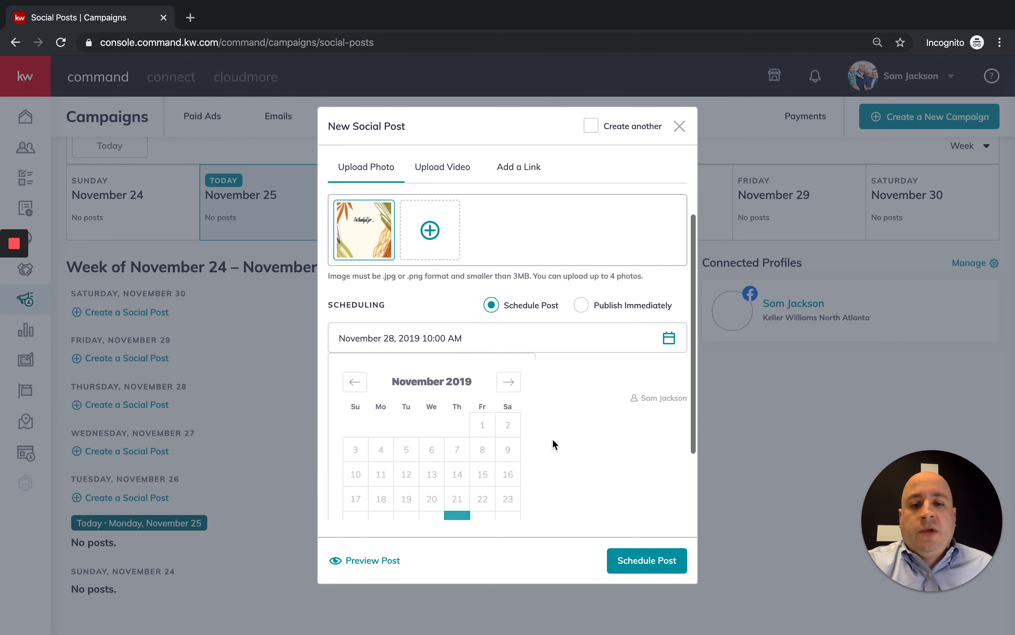
pyautogui.scroll(-2, 564, 445)
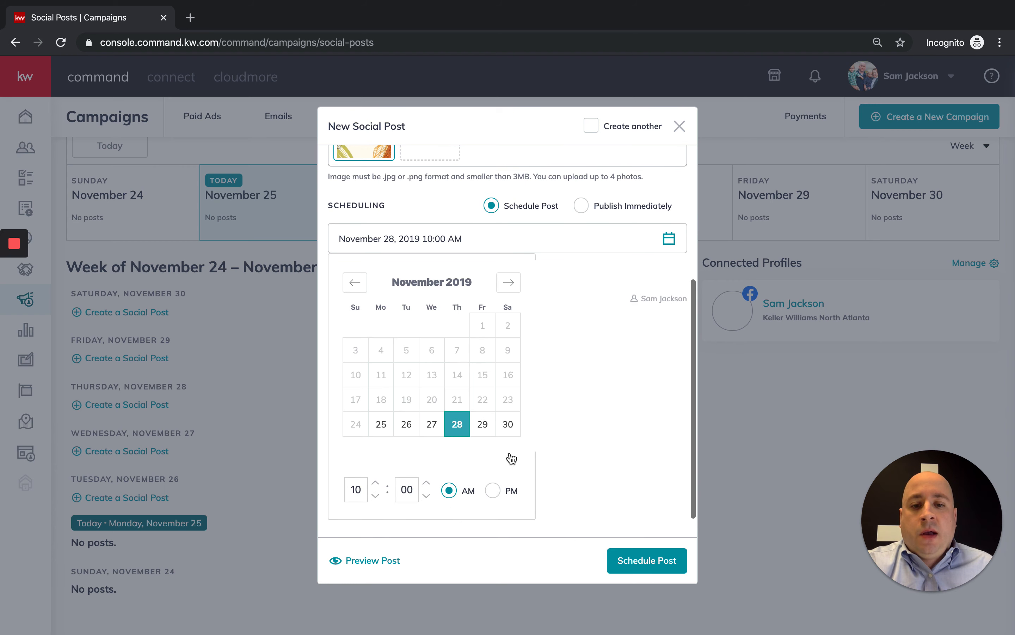
pyautogui.click(375, 496)
pyautogui.click(376, 495)
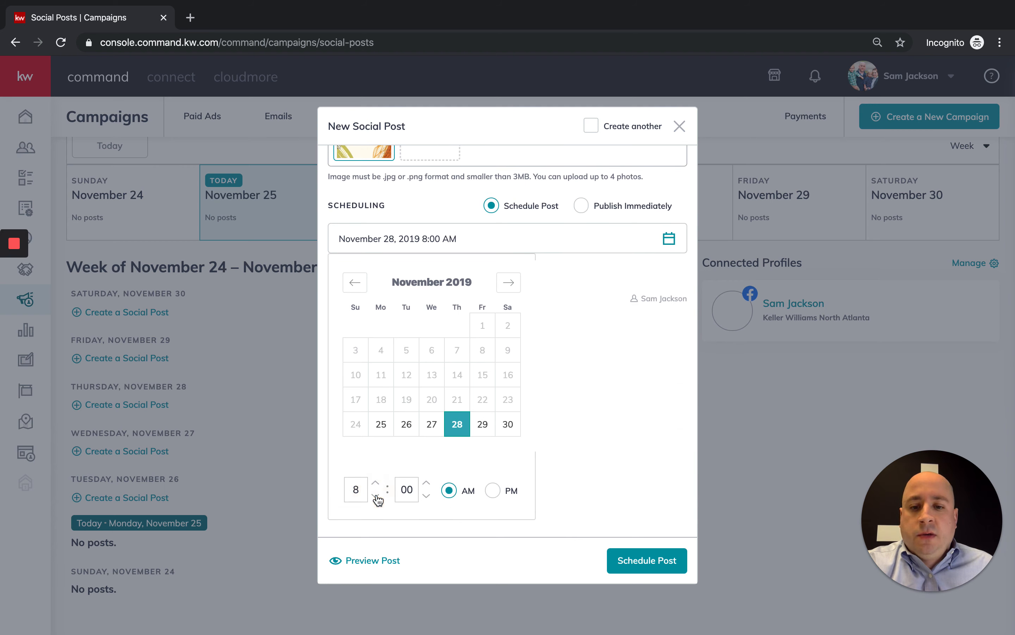
pyautogui.click(578, 472)
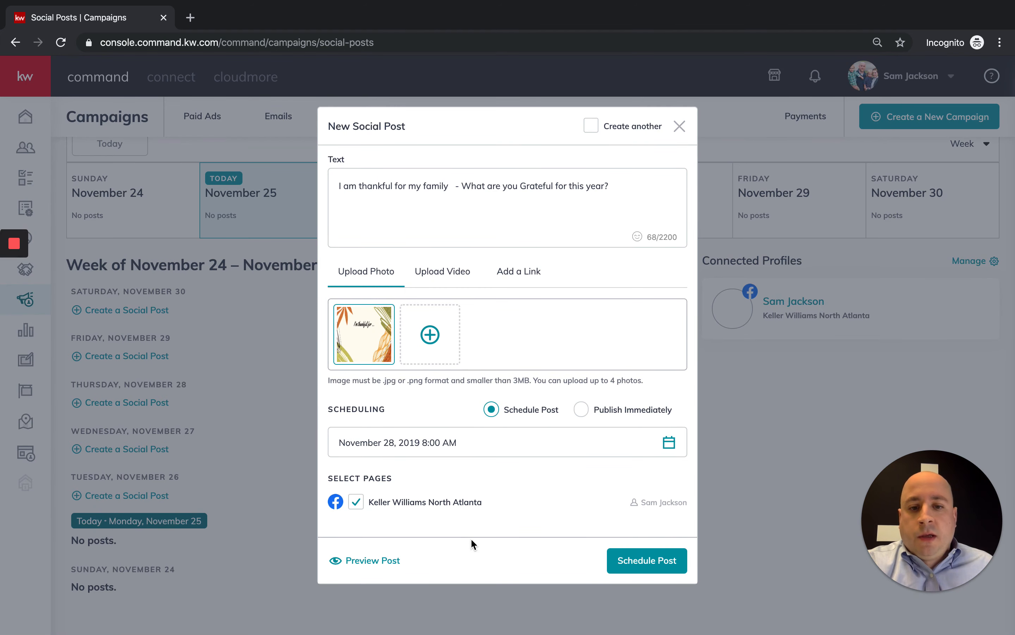
# Preview the Facebook post for Keller Williams North Atlanta, close the preview, and schedule the post with confirmation.
pyautogui.click(367, 564)
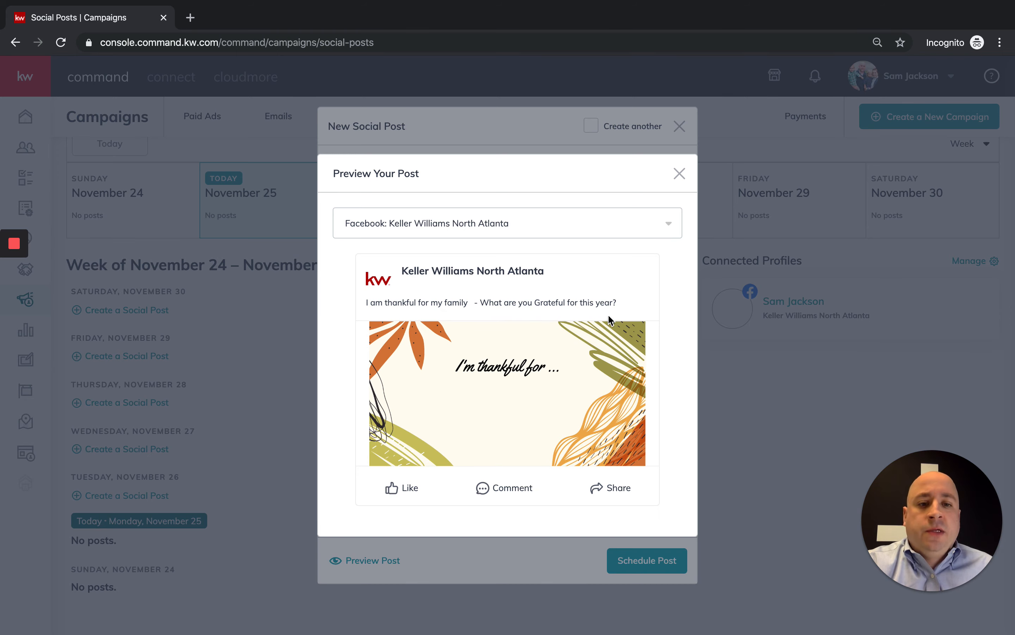
pyautogui.click(680, 173)
pyautogui.click(646, 565)
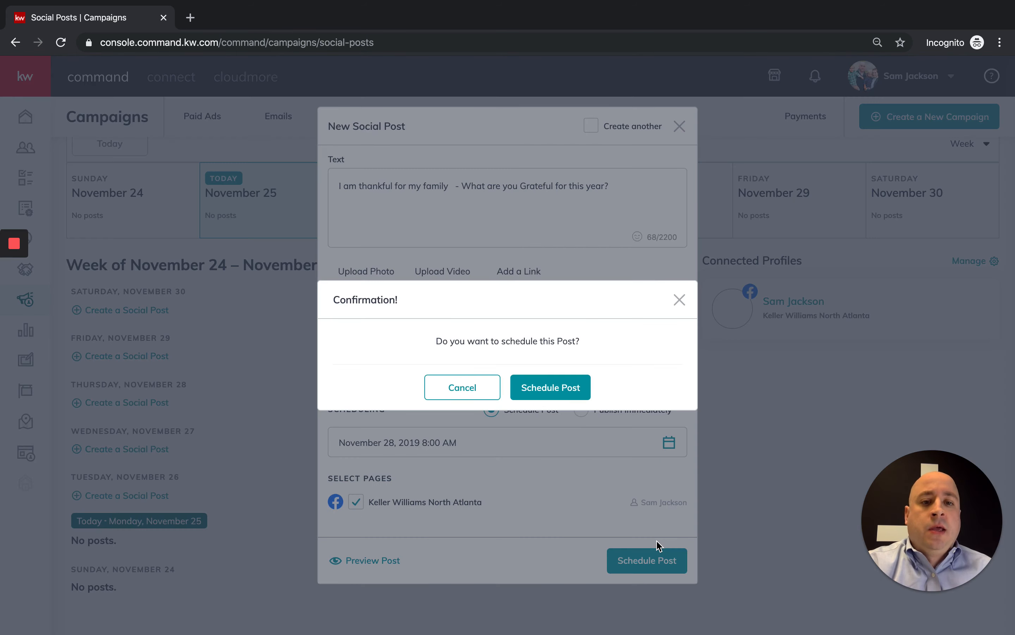
pyautogui.click(553, 390)
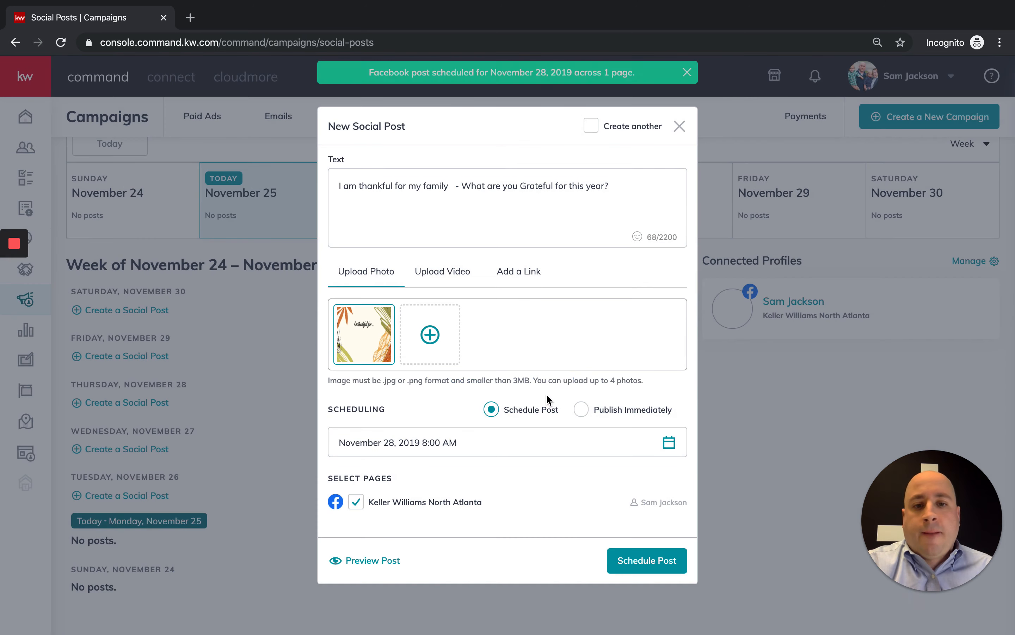